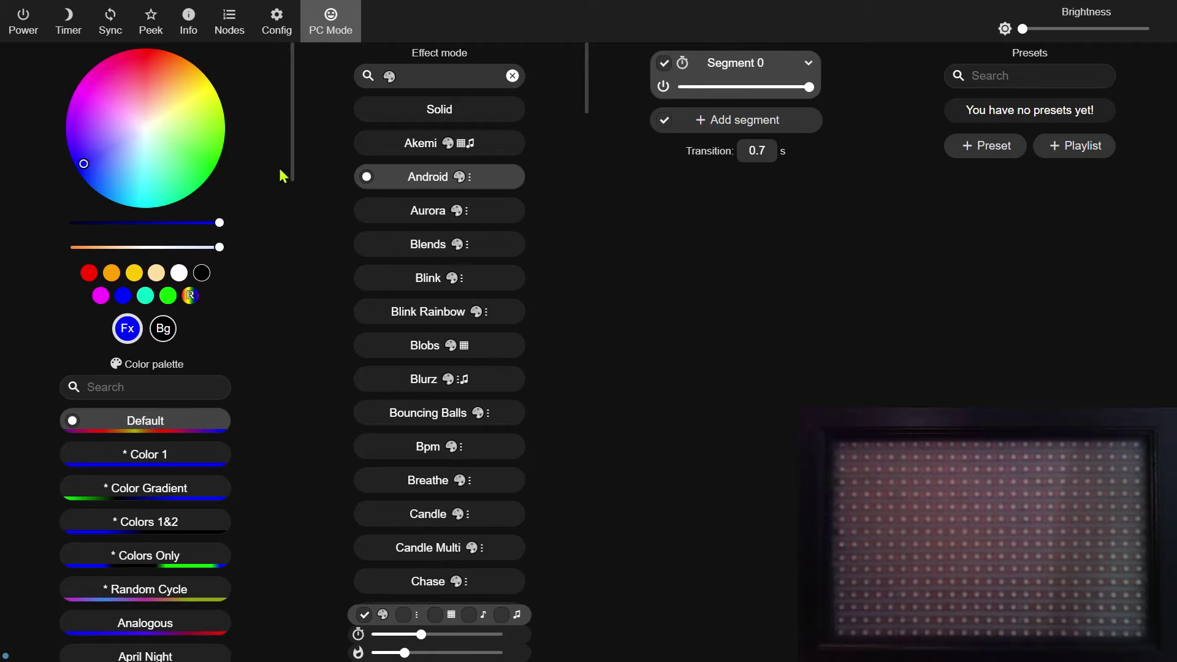
Power the LED panel on, run the Blends effect, and scroll down the effect list
{"action": "left_click", "coordinate": [27, 35]}
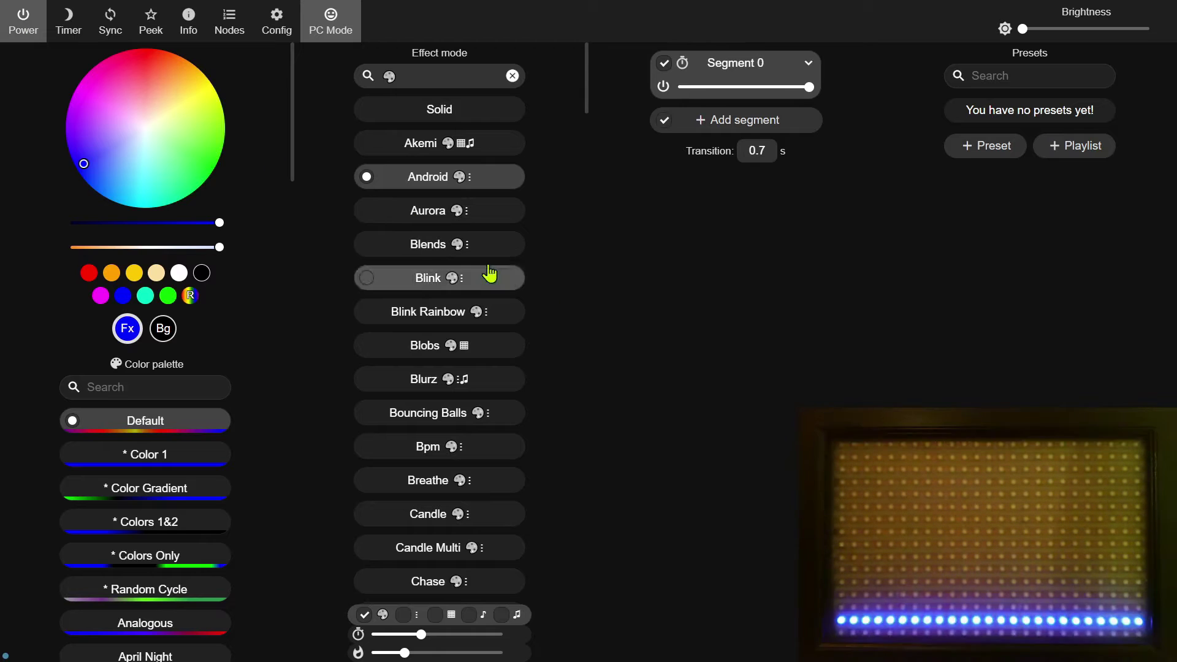
{"action": "left_click", "coordinate": [440, 245]}
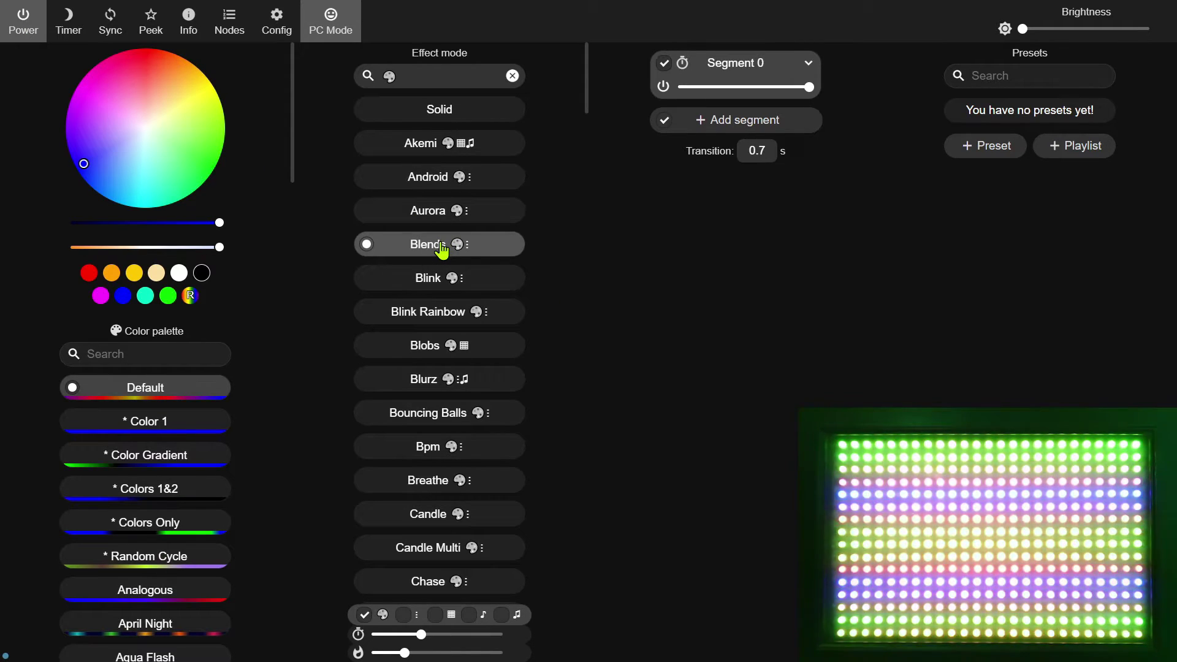
{"action": "scroll", "coordinate": [440, 248], "scroll_direction": "down", "scroll_amount": 3}
{"action": "scroll", "coordinate": [441, 249], "scroll_direction": "down", "scroll_amount": 7}
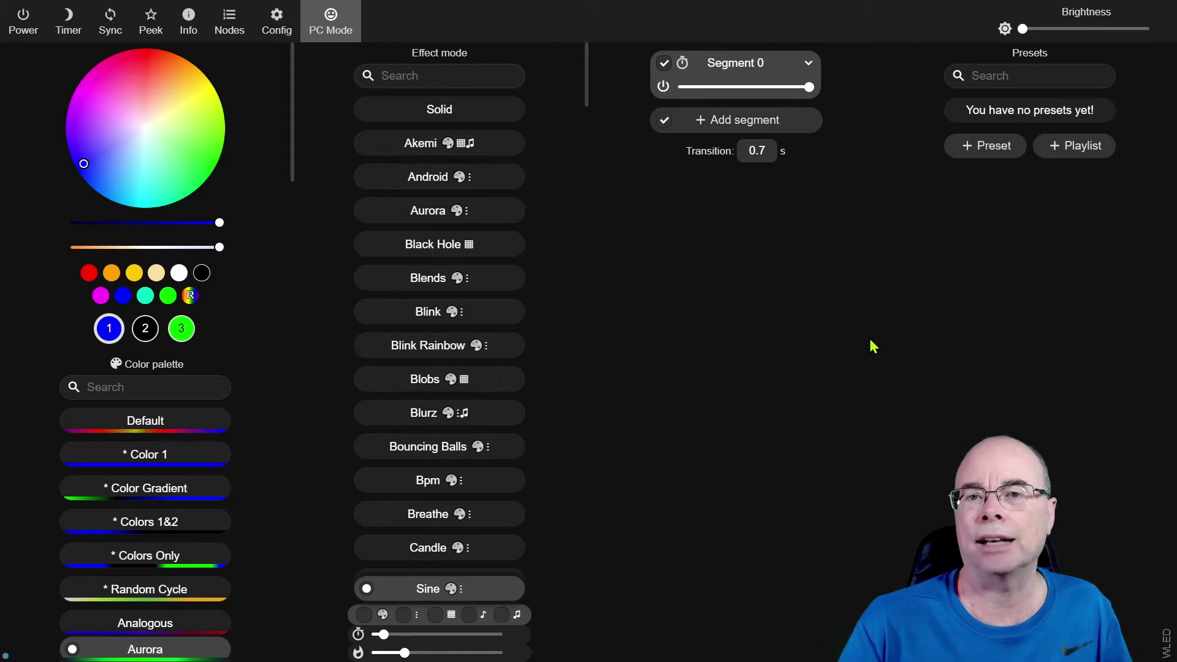
Open the device Config menu and review the WiFi Setup page
{"action": "left_click", "coordinate": [275, 34]}
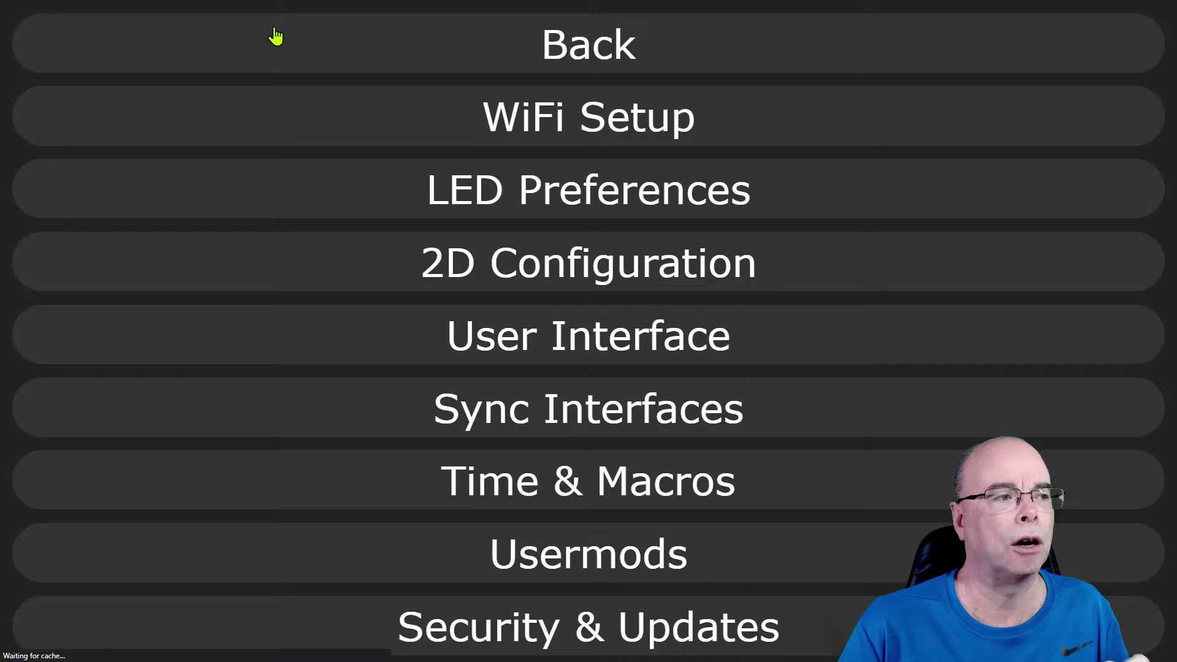
{"action": "left_click", "coordinate": [558, 135]}
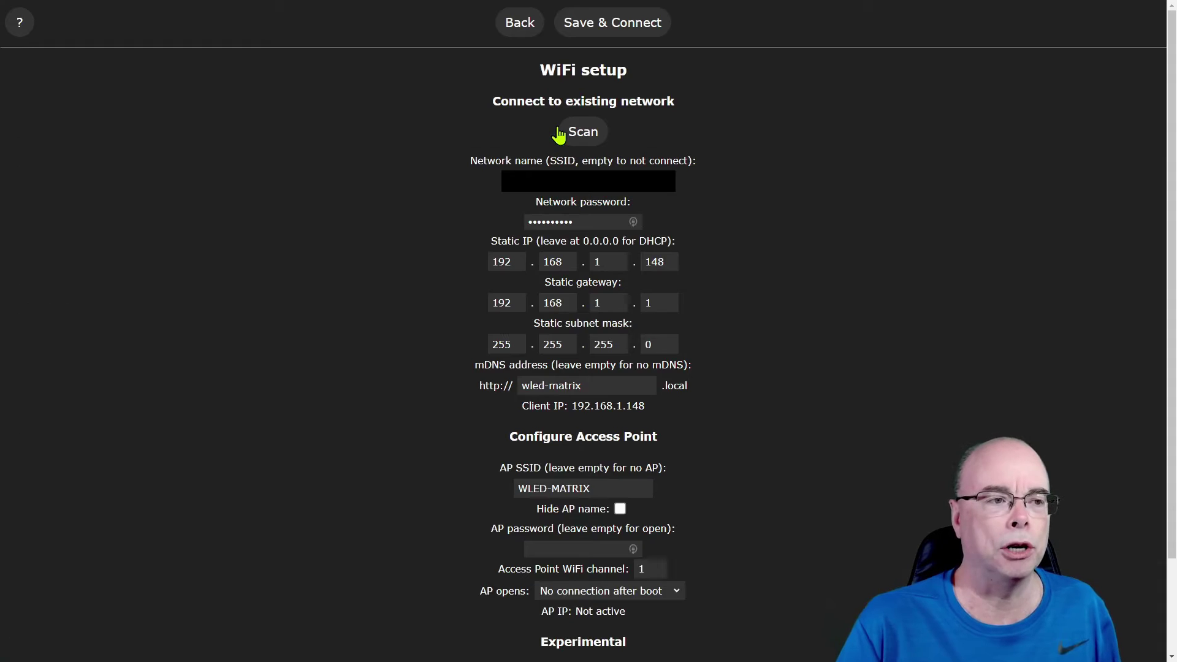
{"action": "left_click", "coordinate": [523, 27]}
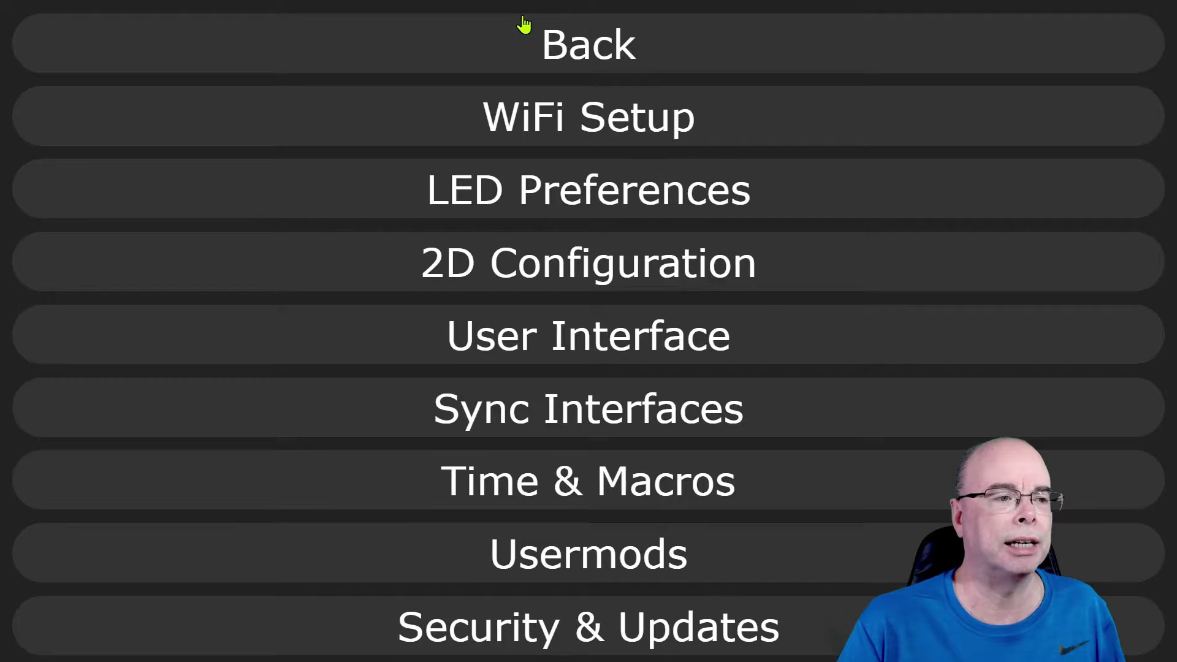
Review the LED Preferences page, then open the 2D Configuration page
{"action": "left_click", "coordinate": [599, 192]}
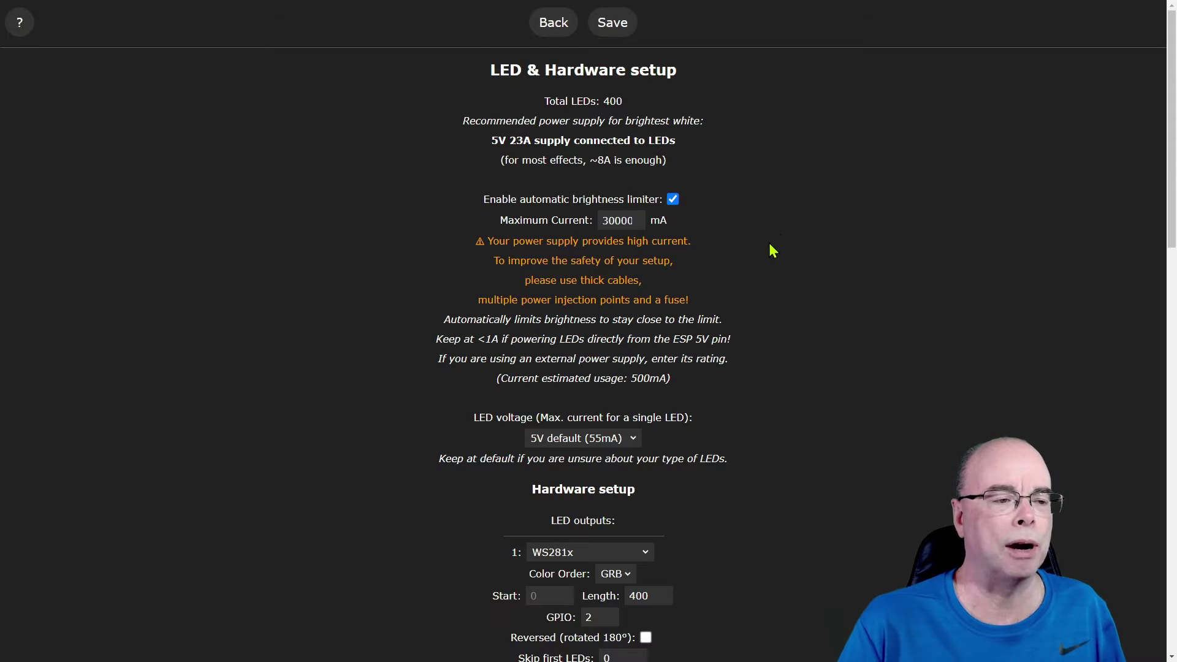
{"action": "scroll", "coordinate": [722, 398], "scroll_direction": "down", "scroll_amount": 2}
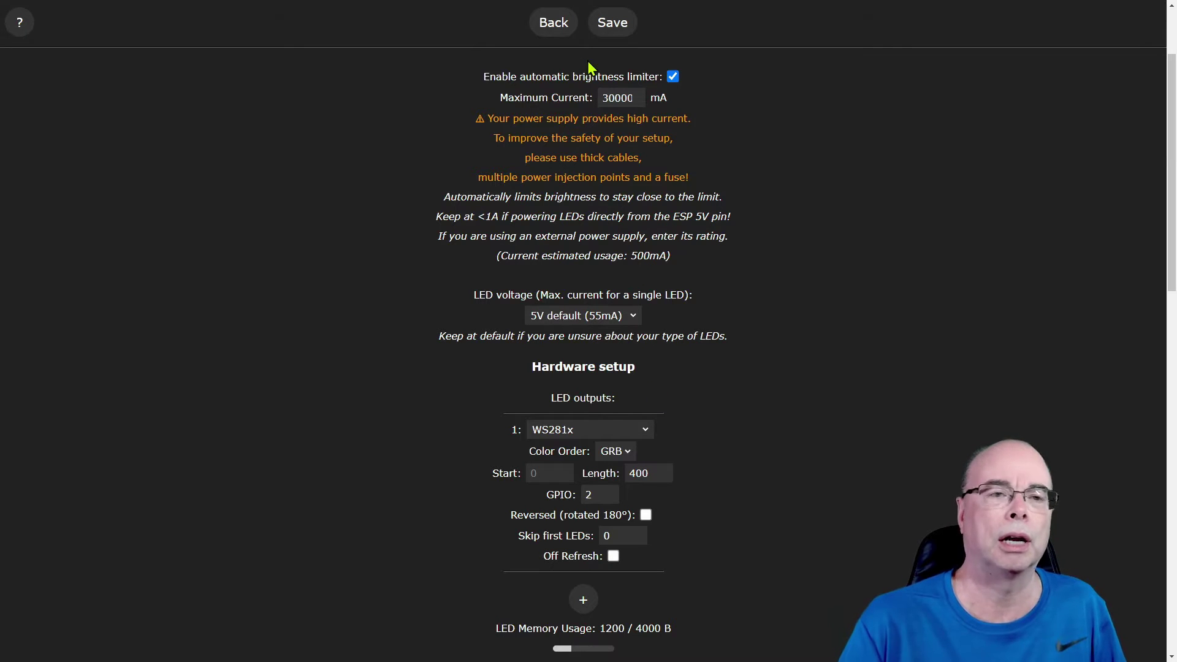
{"action": "left_click", "coordinate": [559, 24]}
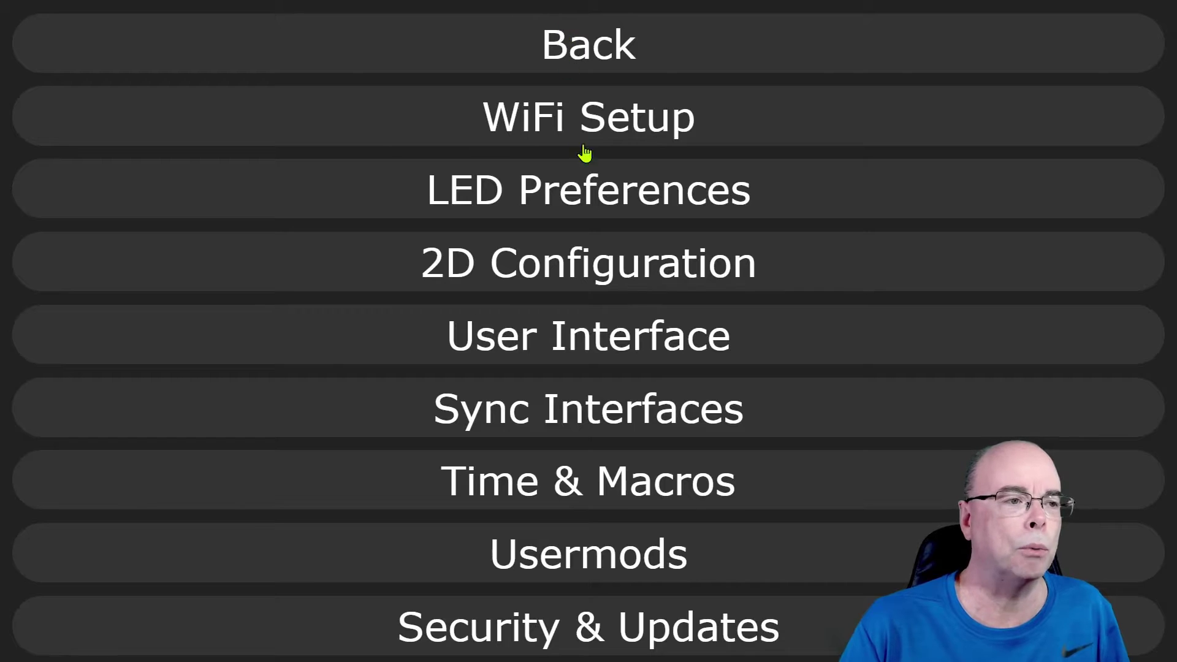
{"action": "left_click", "coordinate": [605, 278]}
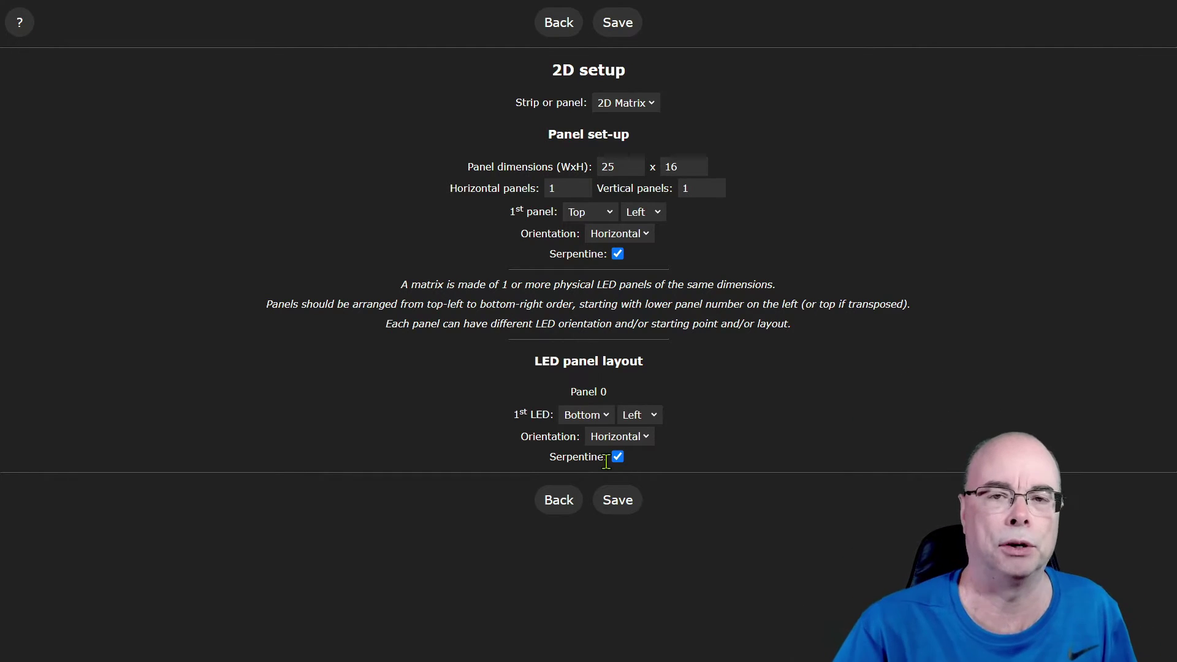
Leave the 25x16 serpentine matrix setup and return to the main control page
{"action": "left_click", "coordinate": [572, 498]}
{"action": "left_click", "coordinate": [590, 45]}
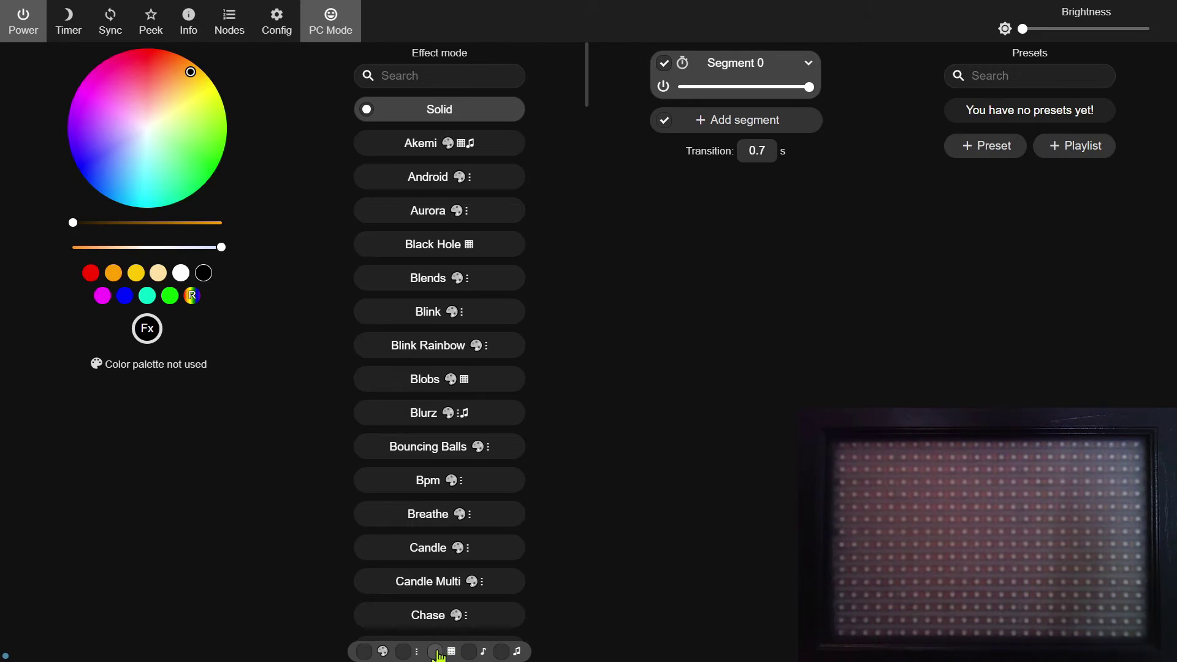
Filter the list to 2D effects and try Akemi, Black Hole and Colored Bursts
{"action": "left_click", "coordinate": [435, 652]}
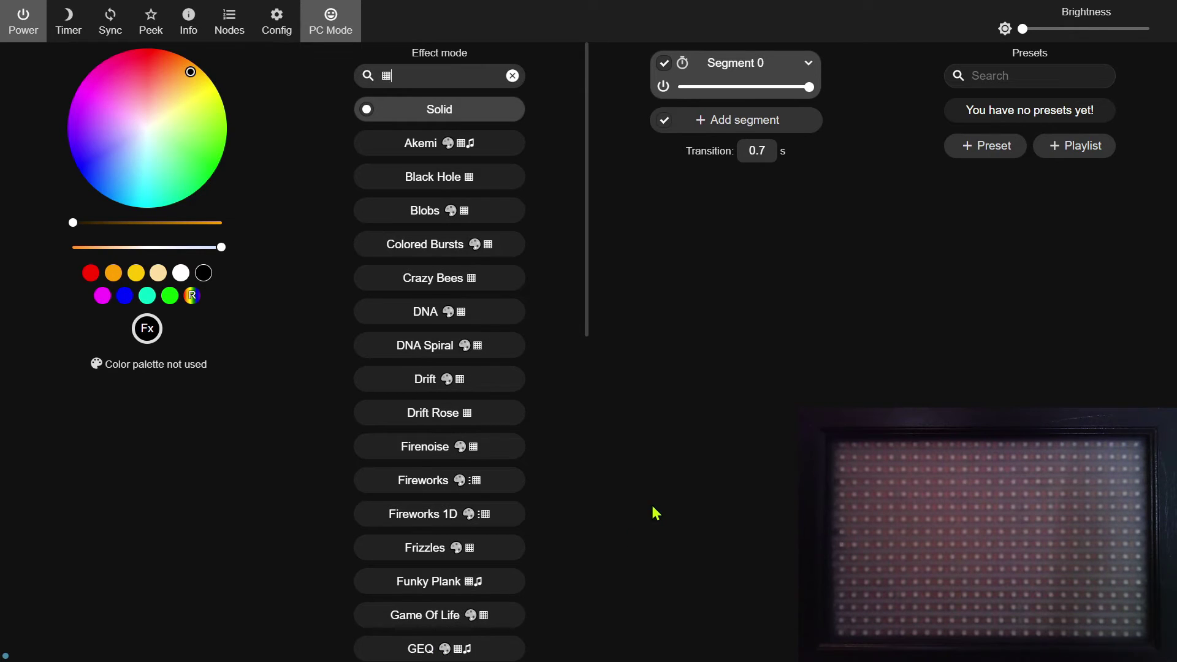
{"action": "left_click", "coordinate": [426, 151]}
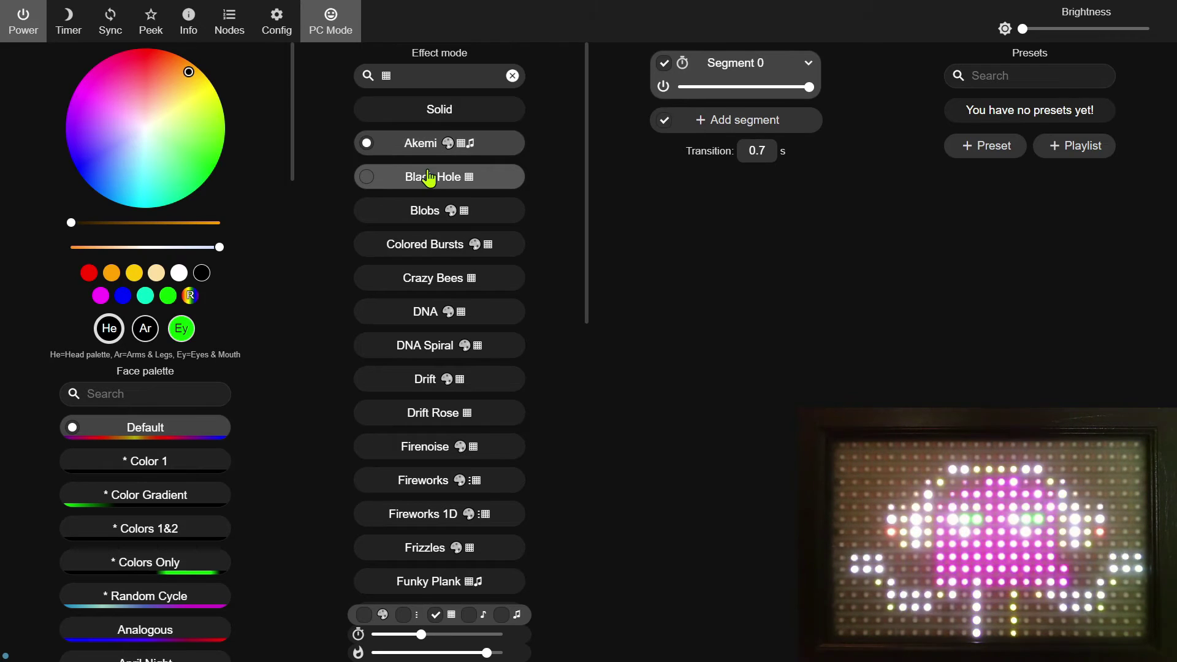
{"action": "left_click", "coordinate": [428, 179]}
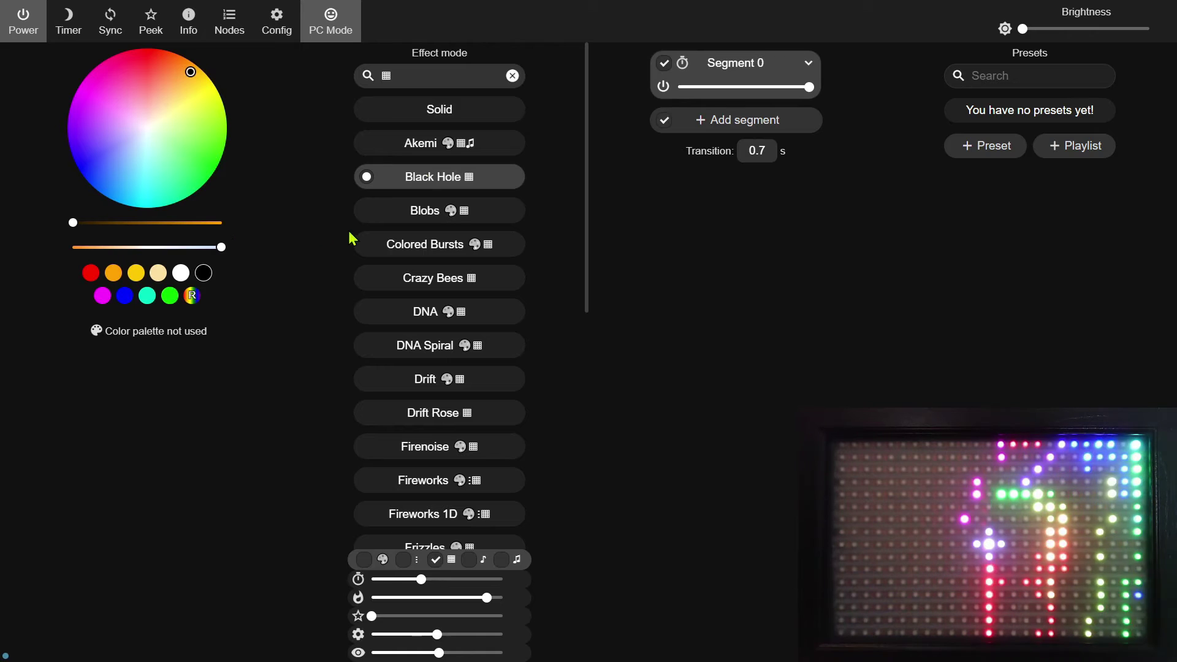
{"action": "left_click", "coordinate": [424, 248]}
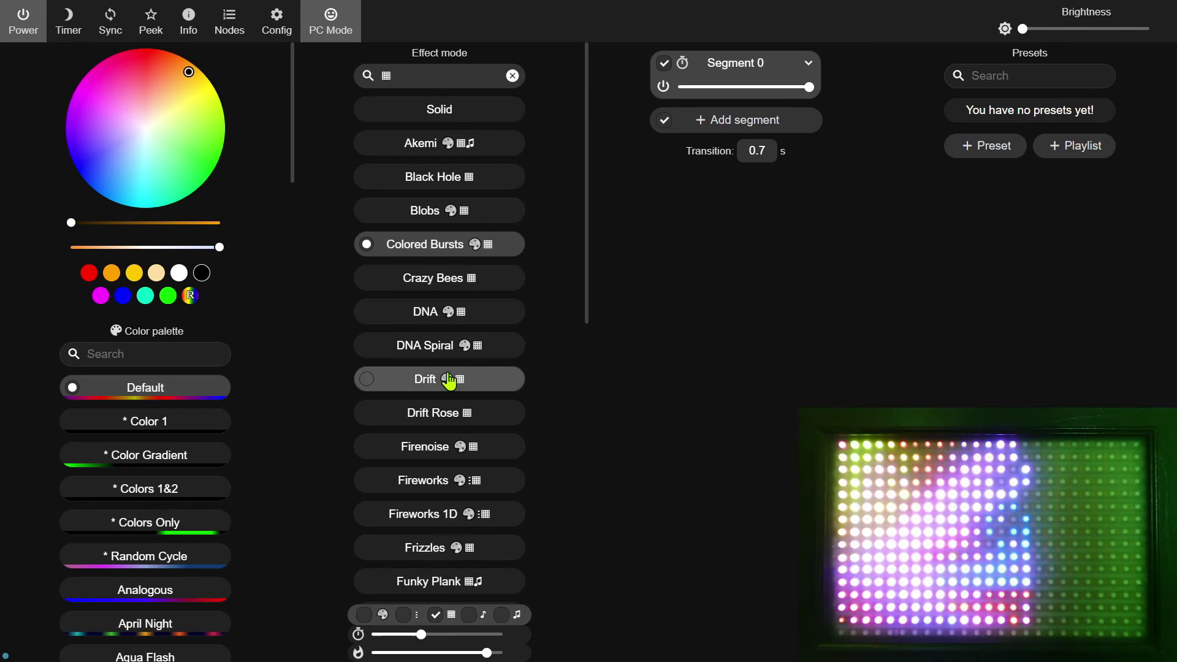
Try DNA Spiral and Frizzles, finishing on the Scrolling Text effect
{"action": "left_click", "coordinate": [417, 345]}
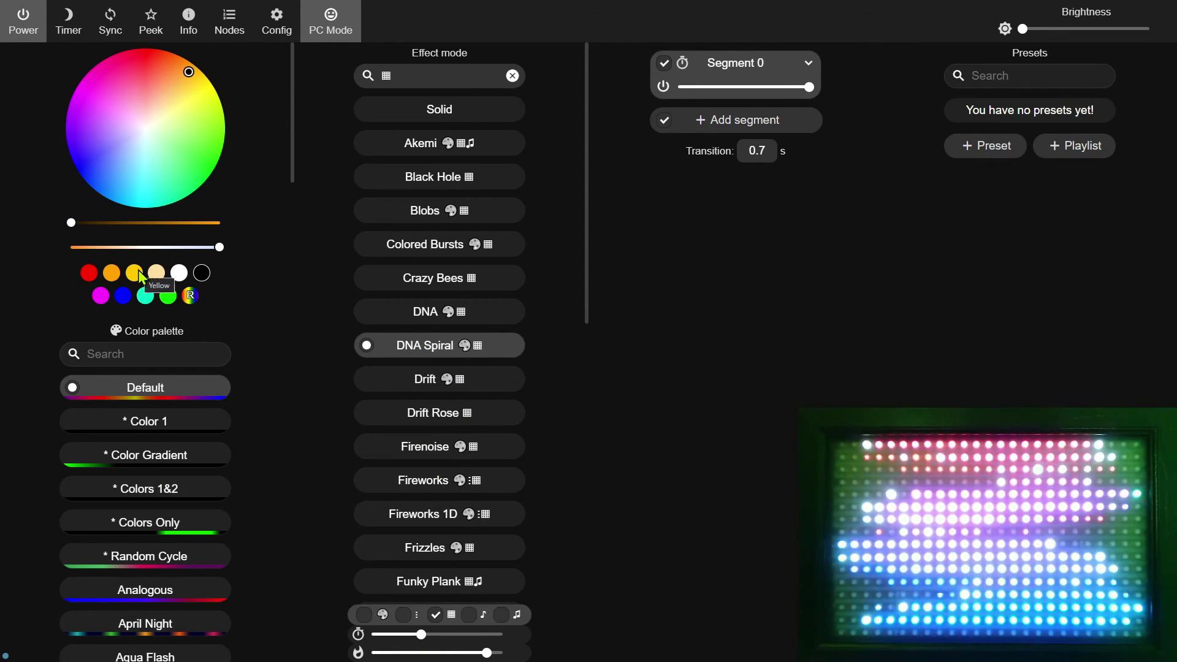
{"action": "scroll", "coordinate": [453, 399], "scroll_direction": "down", "scroll_amount": 3}
{"action": "left_click", "coordinate": [438, 372]}
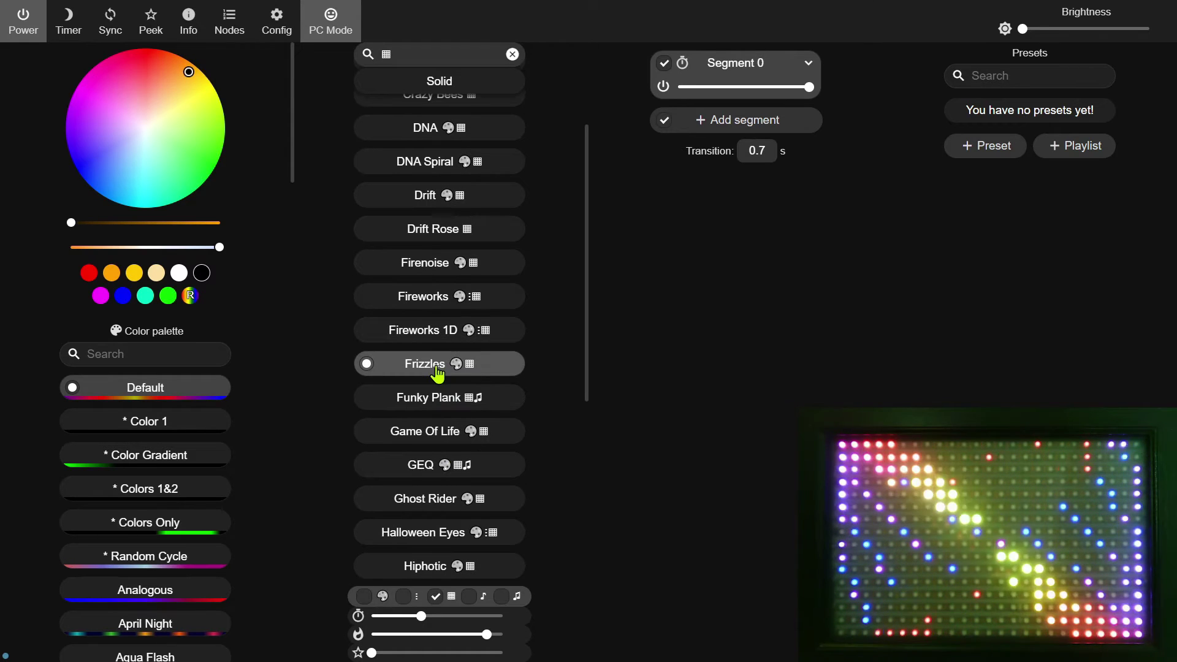
{"action": "scroll", "coordinate": [458, 480], "scroll_direction": "down", "scroll_amount": 5}
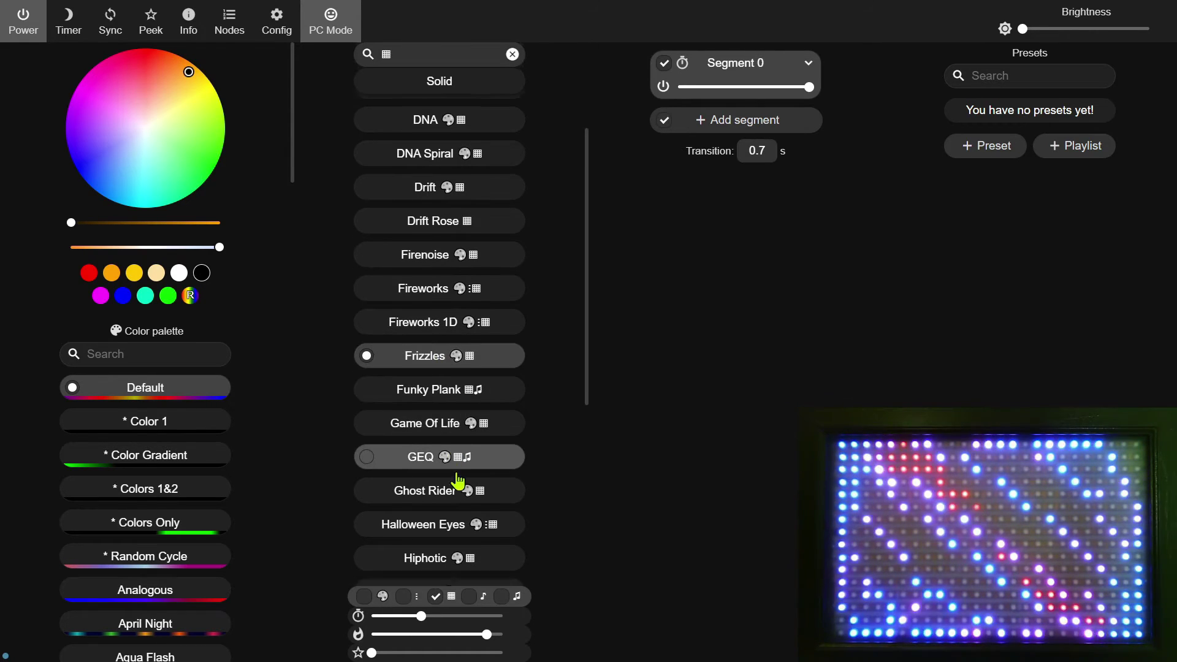
{"action": "scroll", "coordinate": [456, 481], "scroll_direction": "down", "scroll_amount": 2}
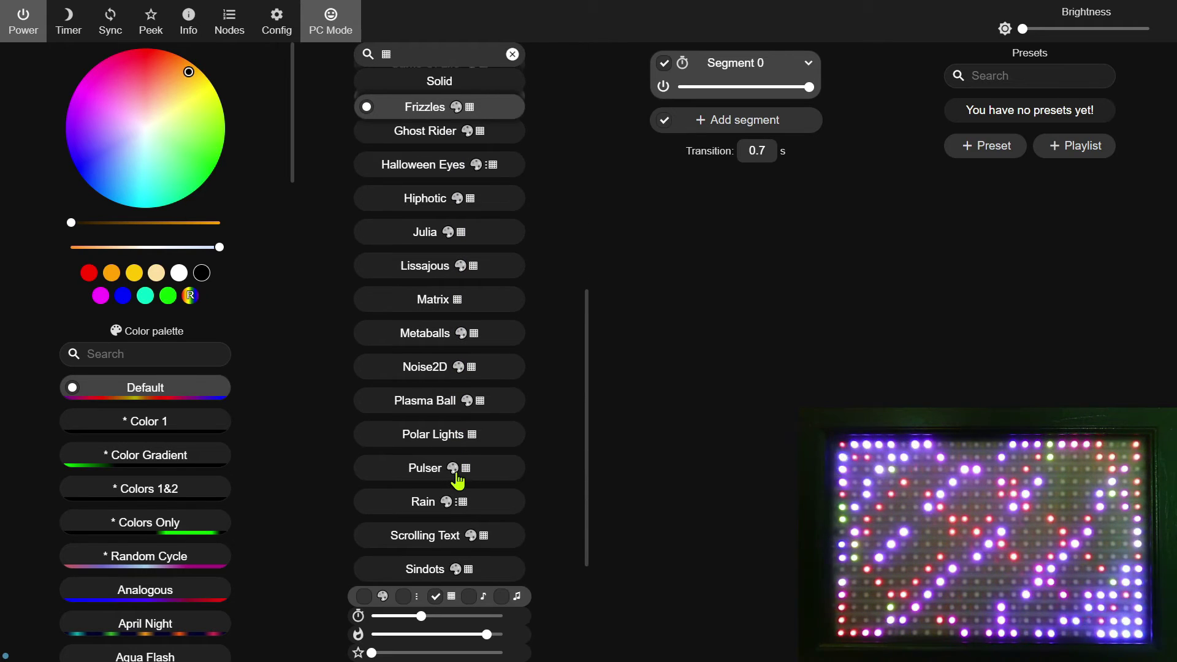
{"action": "left_click", "coordinate": [452, 482]}
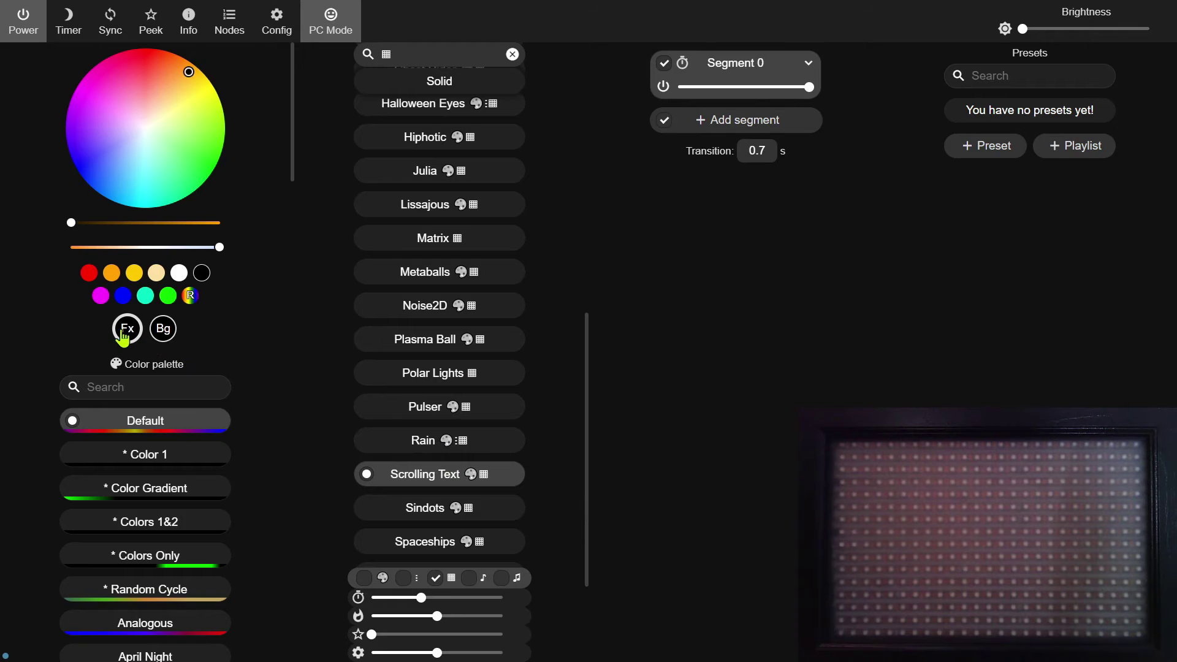
Set the effect colour to blue and try the Spaceships effect
{"action": "left_click", "coordinate": [122, 298]}
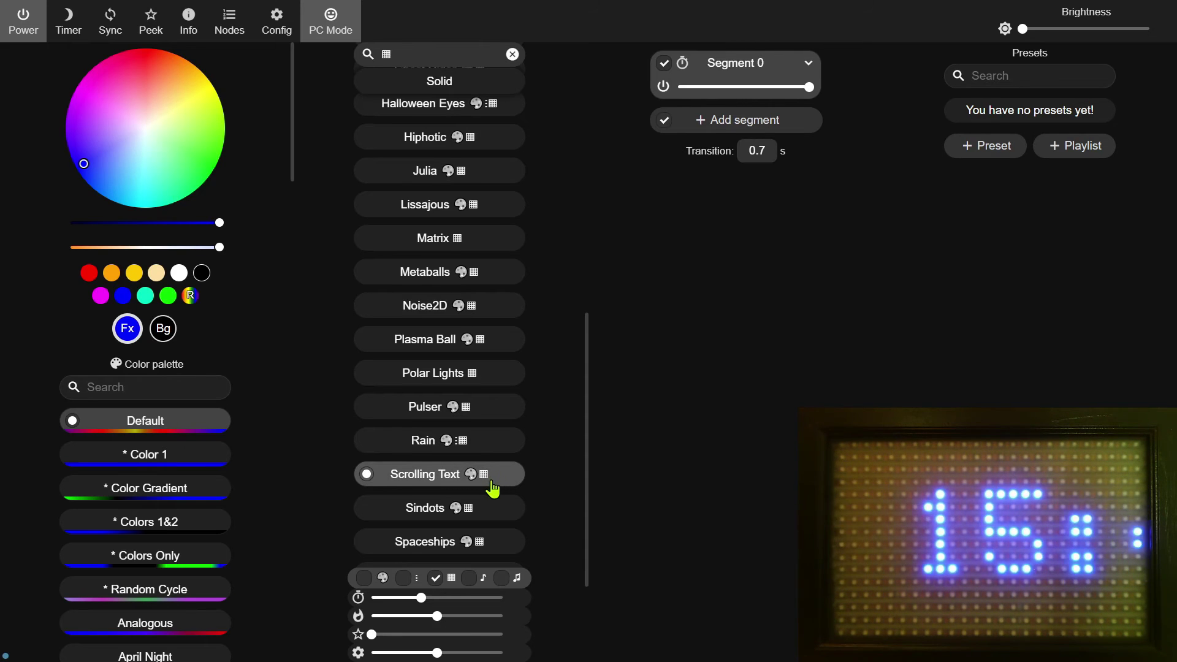
{"action": "scroll", "coordinate": [492, 488], "scroll_direction": "down", "scroll_amount": 1}
{"action": "left_click", "coordinate": [437, 488]}
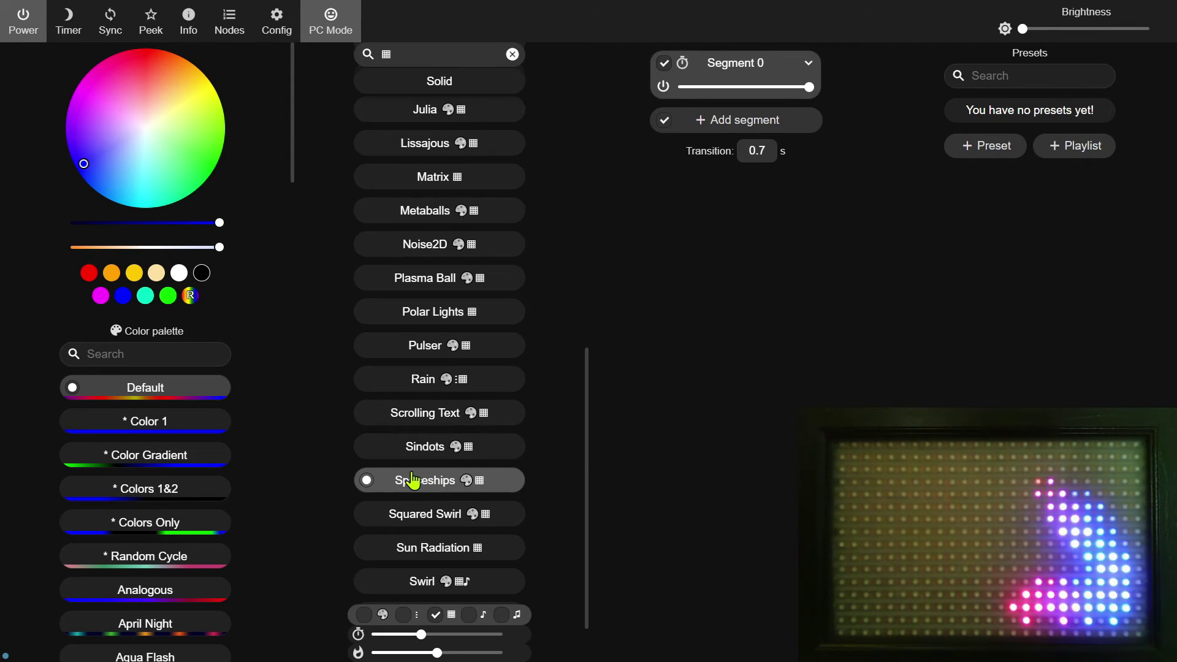
Try Waverly, then leave Tartan running and scroll back up the effect list
{"action": "scroll", "coordinate": [428, 486], "scroll_direction": "down", "scroll_amount": 1}
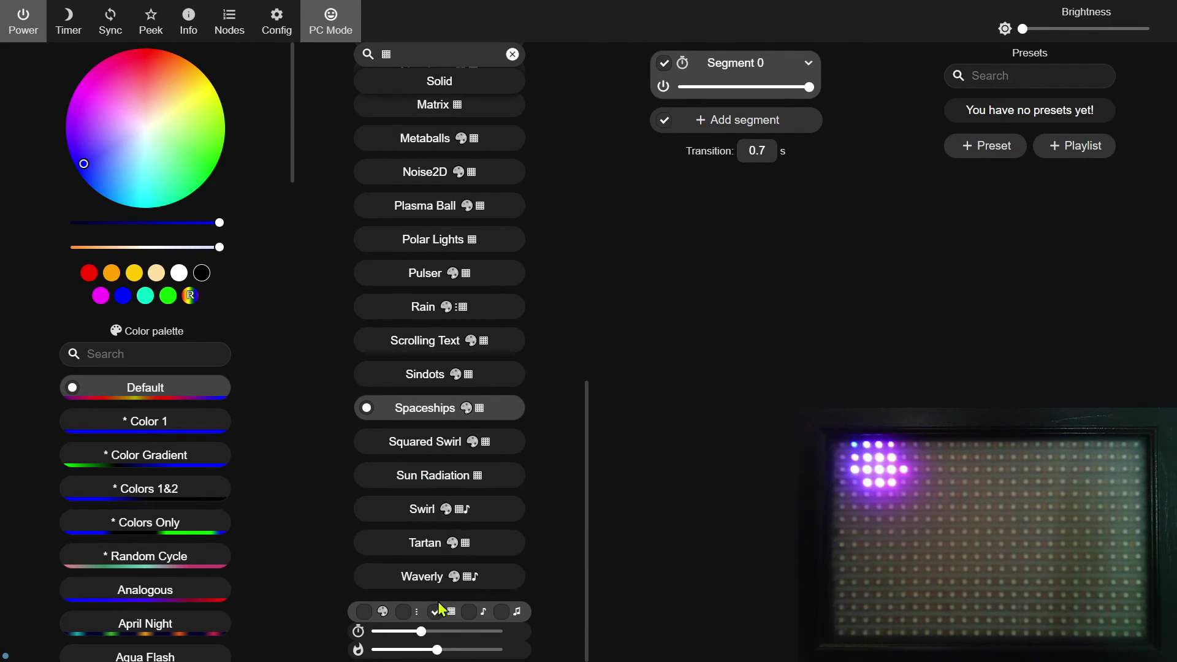
{"action": "left_click", "coordinate": [431, 579]}
{"action": "left_click", "coordinate": [425, 544]}
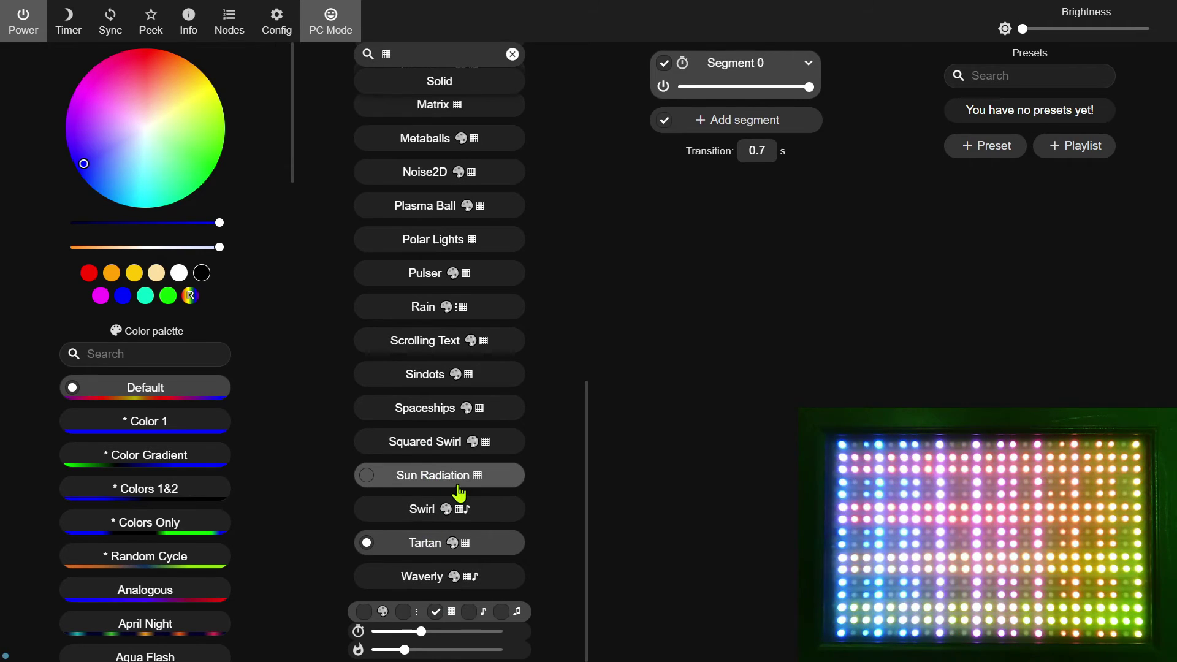
{"action": "scroll", "coordinate": [453, 490], "scroll_direction": "up", "scroll_amount": 8}
{"action": "scroll", "coordinate": [463, 494], "scroll_direction": "up", "scroll_amount": 4}
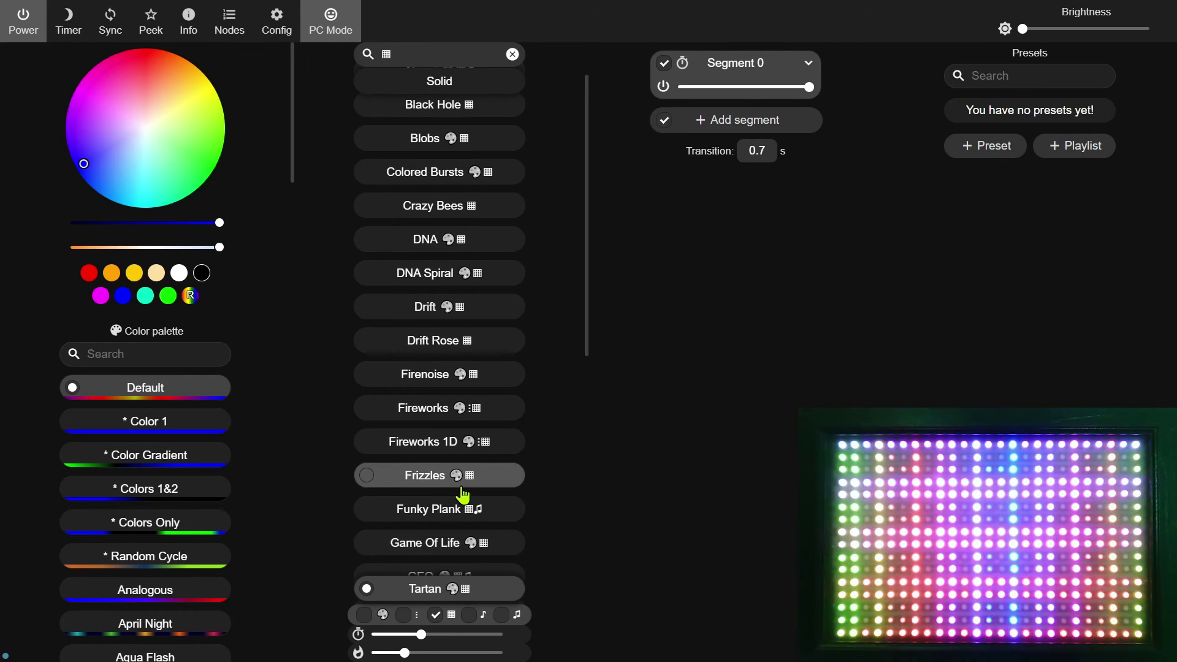
{"action": "scroll", "coordinate": [466, 497], "scroll_direction": "up", "scroll_amount": 3}
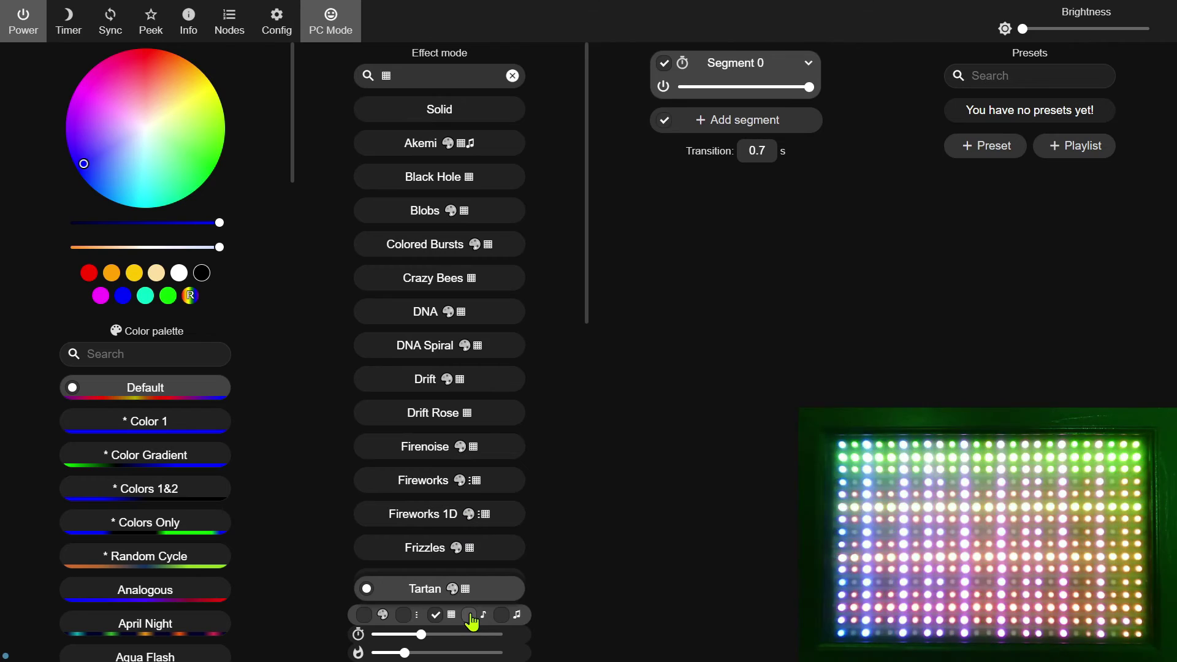
Filter to audio-reactive effects, try Freqmap and Freqmatrix, and settle on GEQ
{"action": "left_click", "coordinate": [501, 614]}
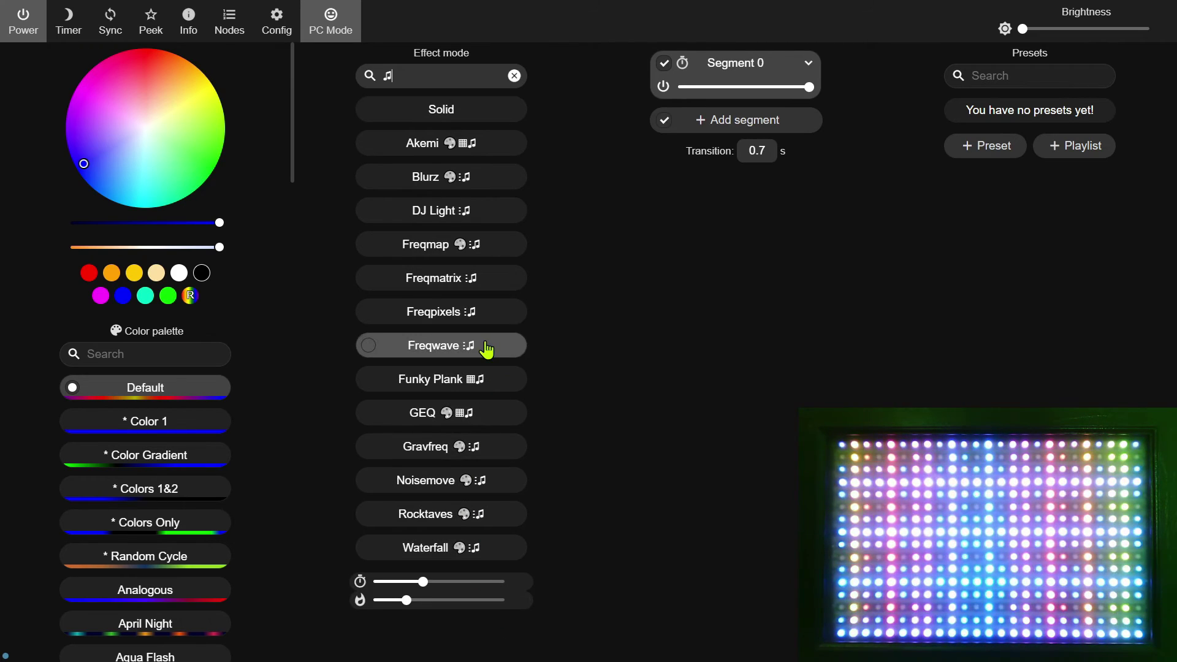
{"action": "left_click", "coordinate": [483, 256]}
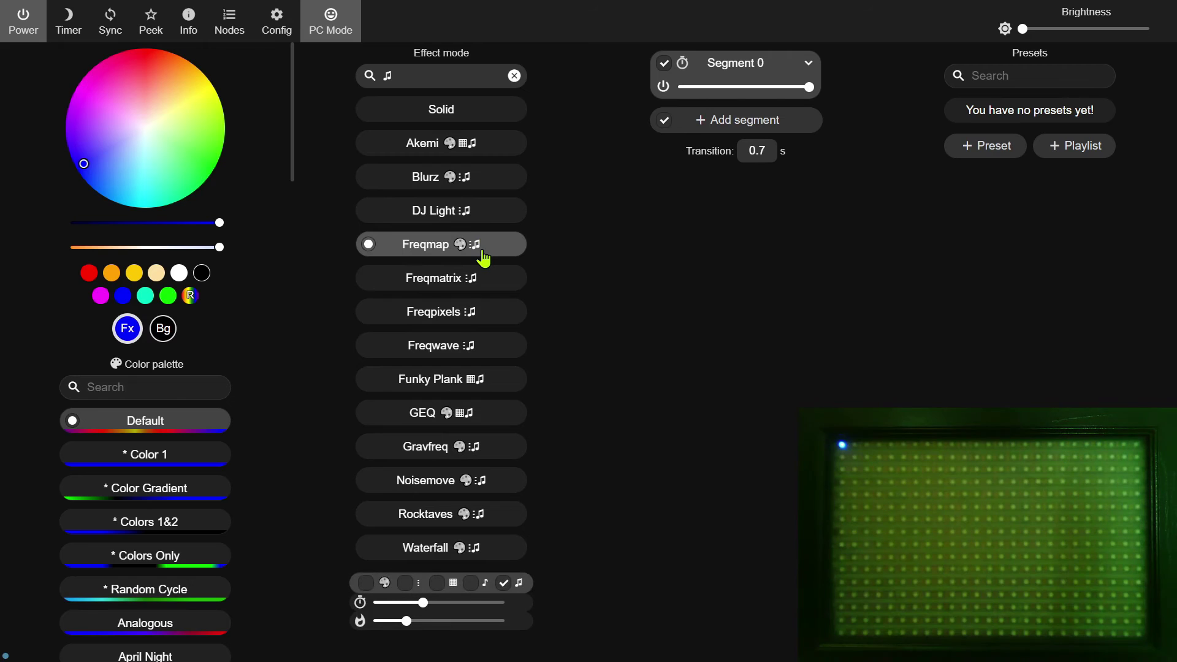
{"action": "left_click", "coordinate": [475, 288]}
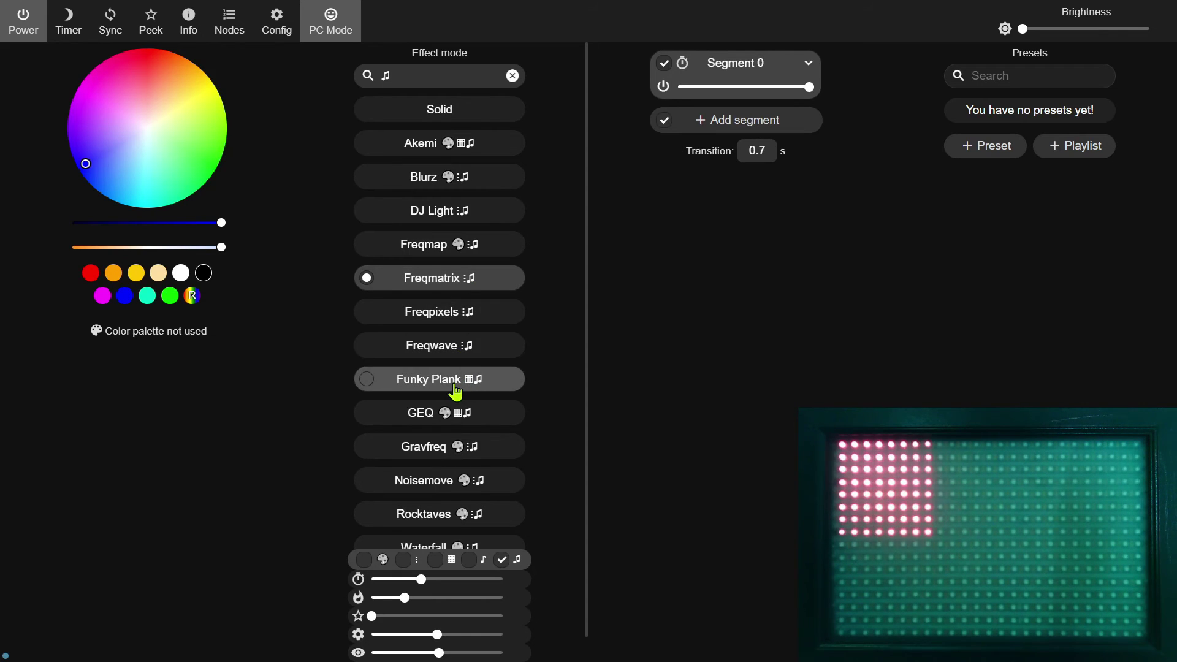
{"action": "left_click", "coordinate": [432, 422]}
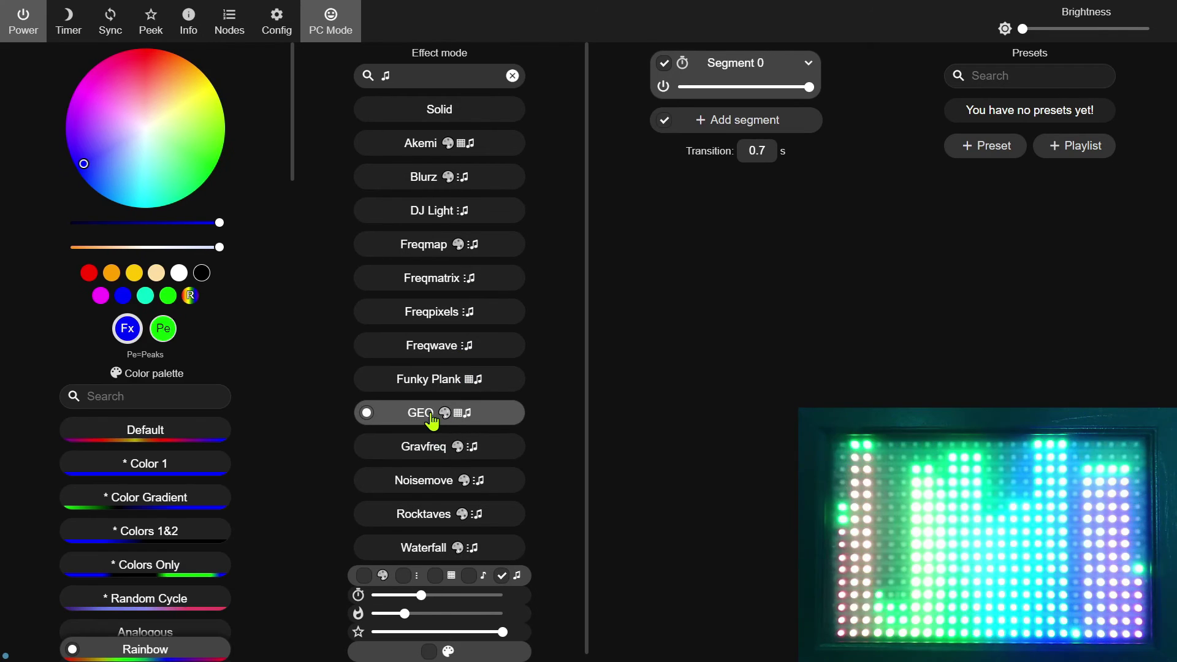